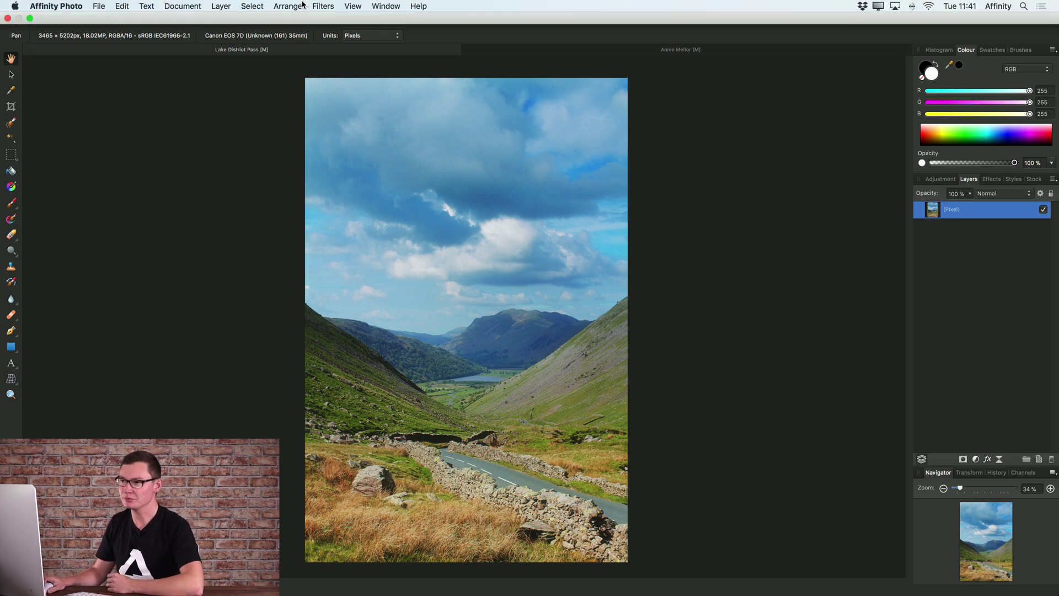
Open the Layer menu over the Lake District photo
click(220, 6)
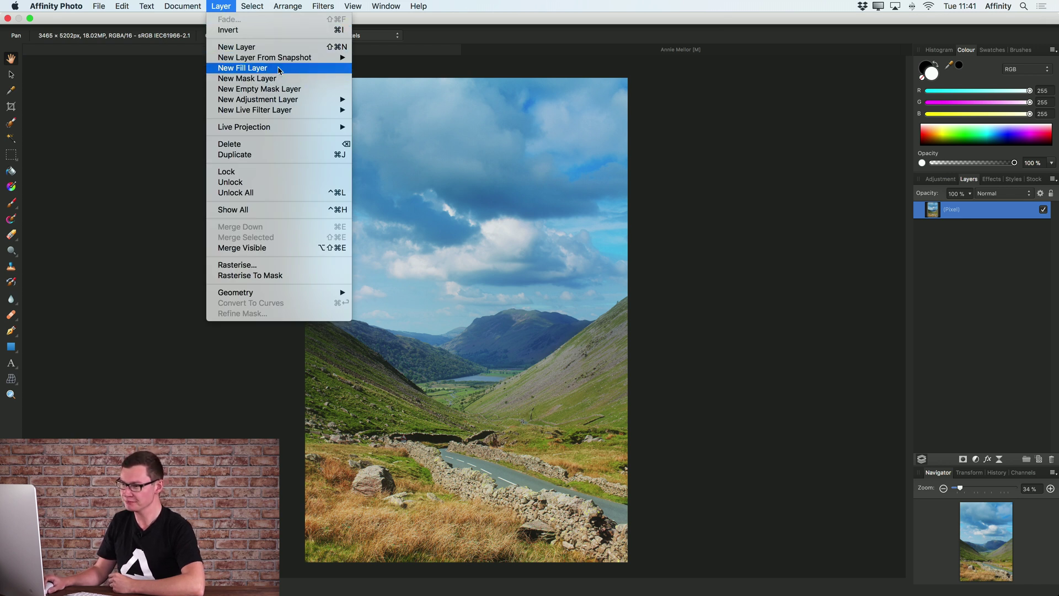
Add a new fill layer and draw a top-to-bottom linear gradient across the photo
click(279, 70)
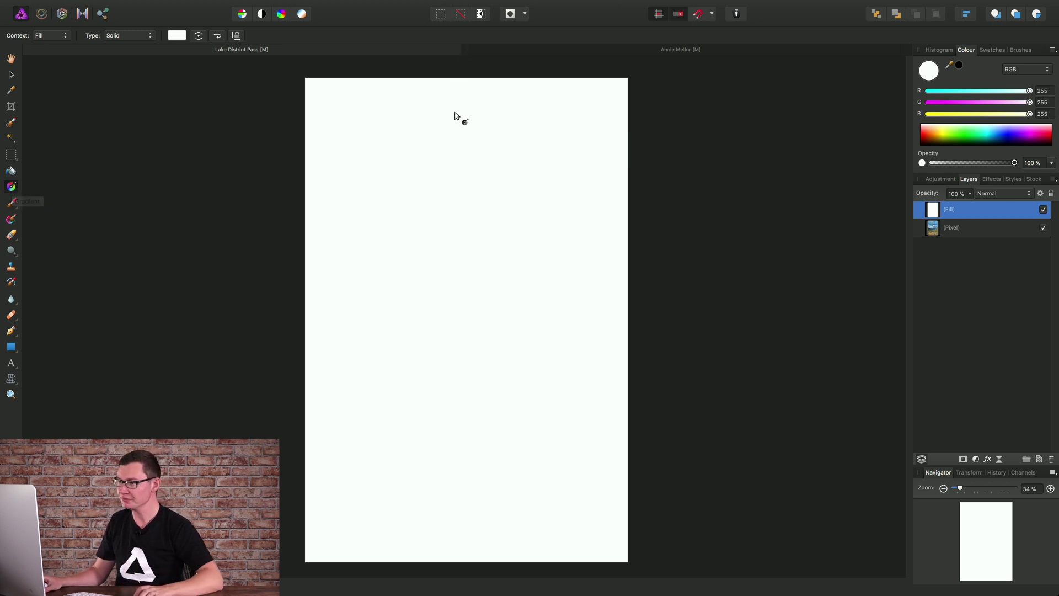
drag(463, 86, 484, 557)
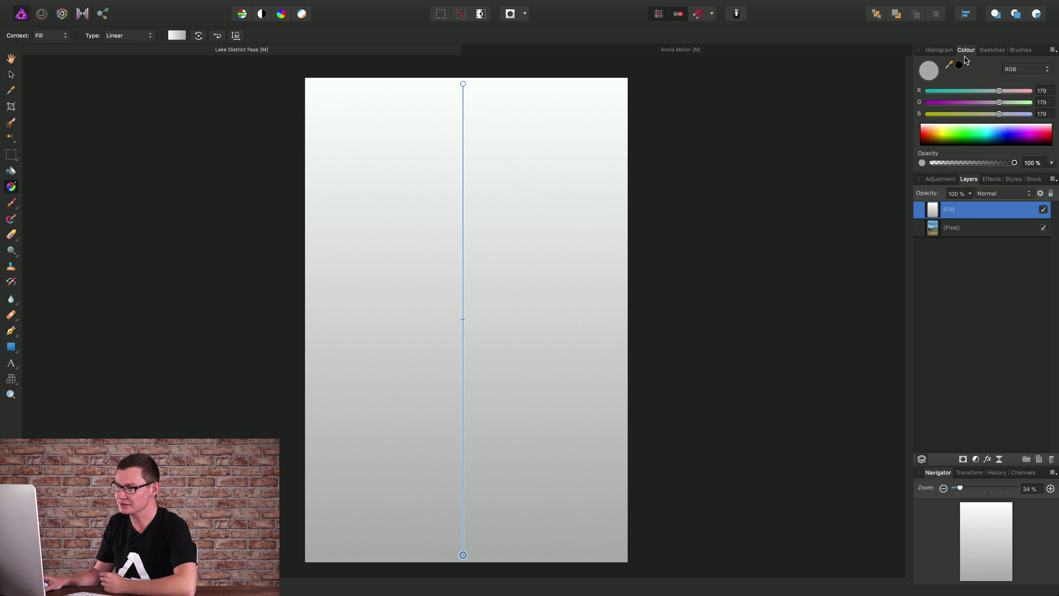
Set the gradient's bottom stop to black by dropping R, G and B to 0
click(463, 84)
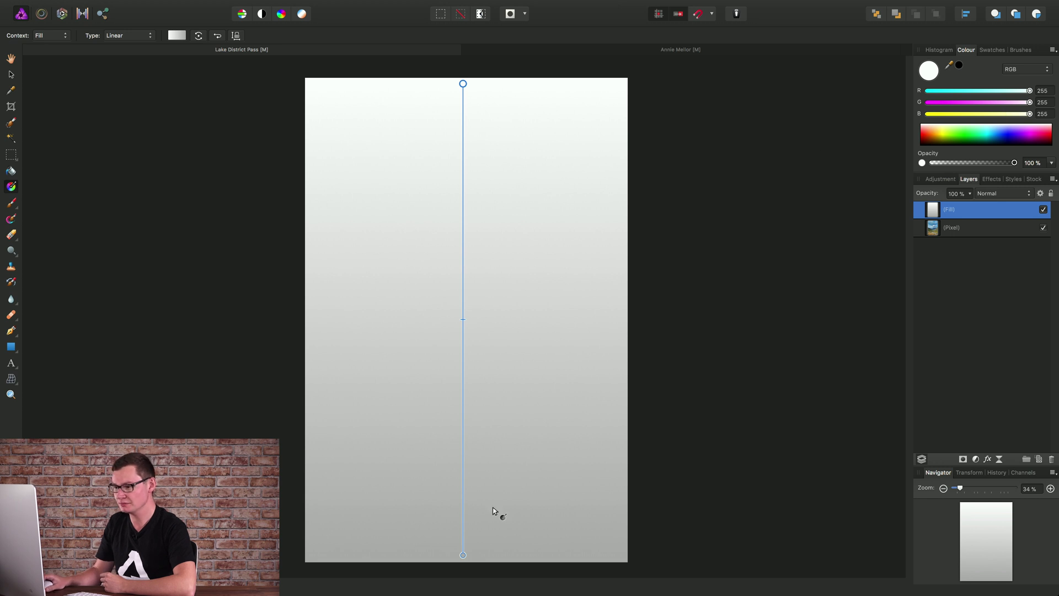
click(463, 556)
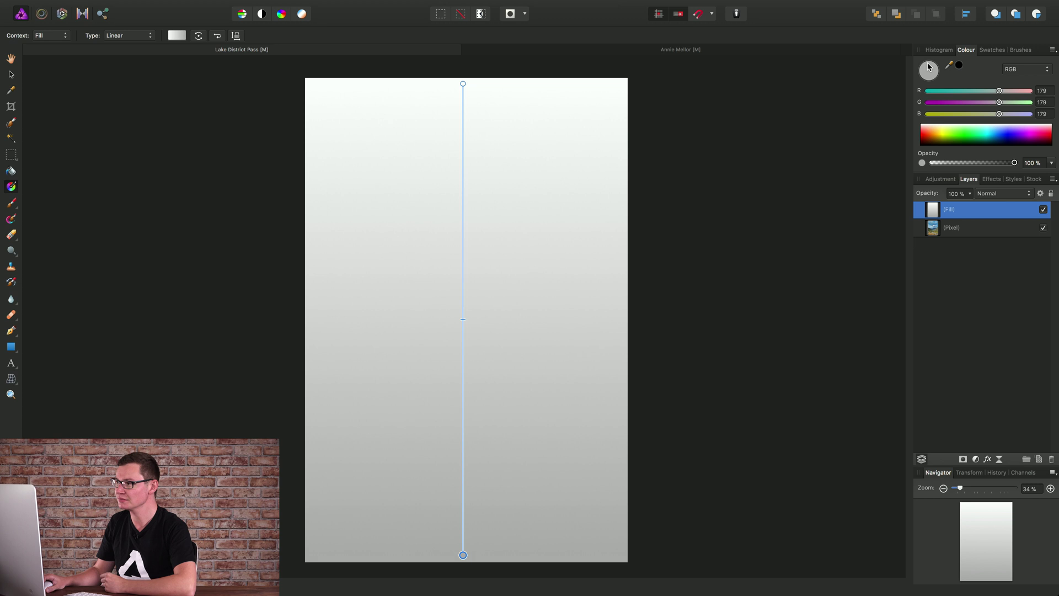
drag(998, 92, 926, 92)
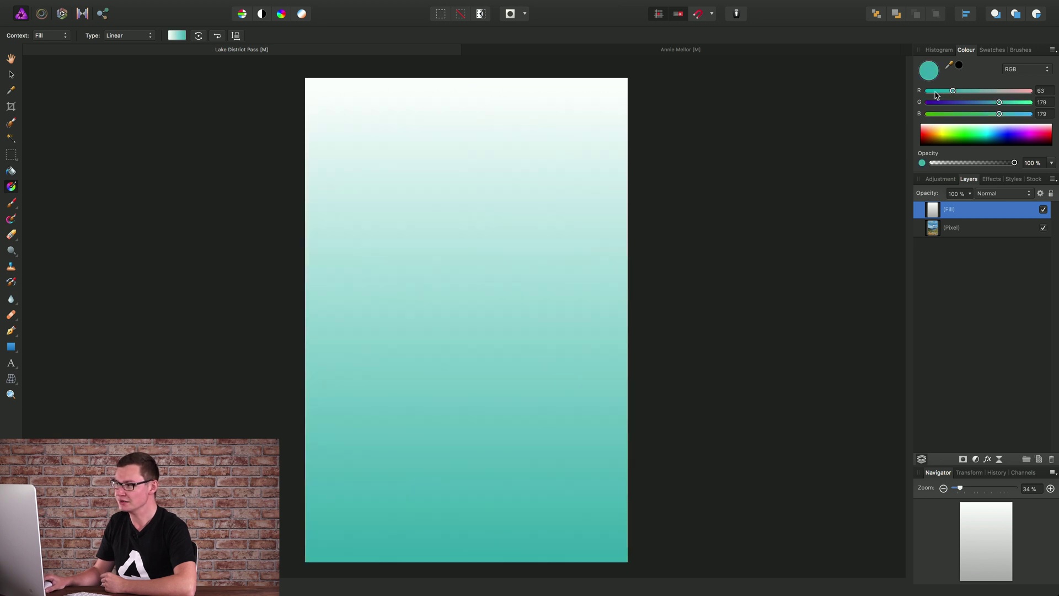
drag(998, 102, 927, 103)
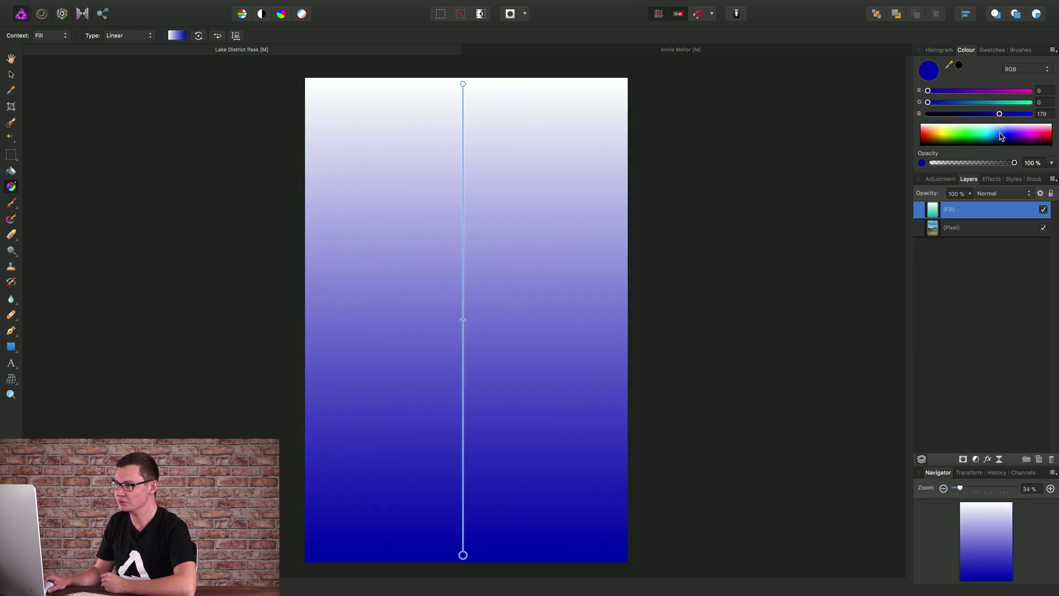
drag(999, 114, 927, 114)
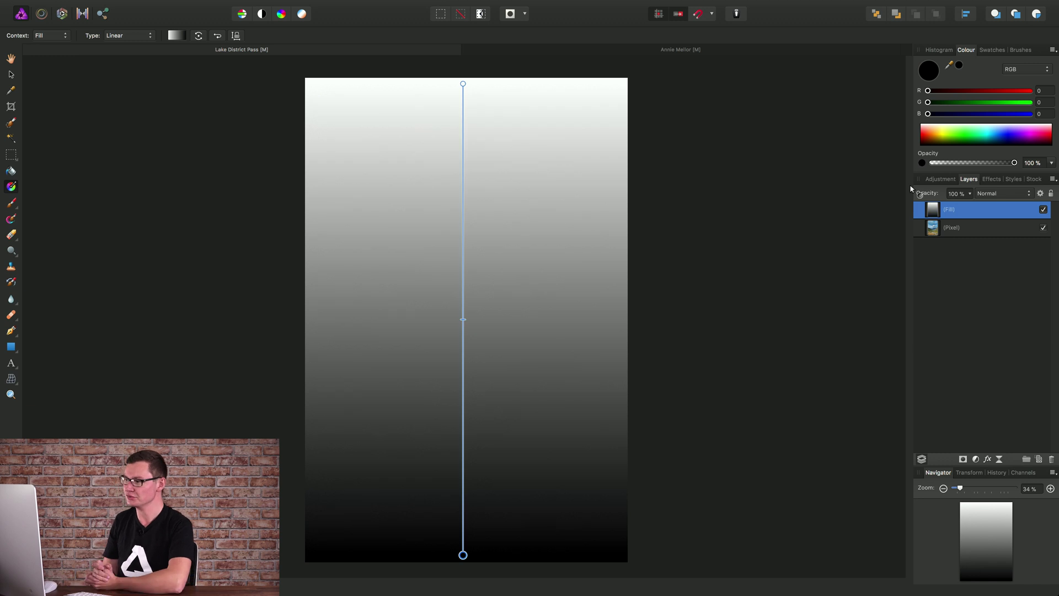
Set the fill layer to Screen blend mode and pull the gradient's dark end up to the valley
click(999, 197)
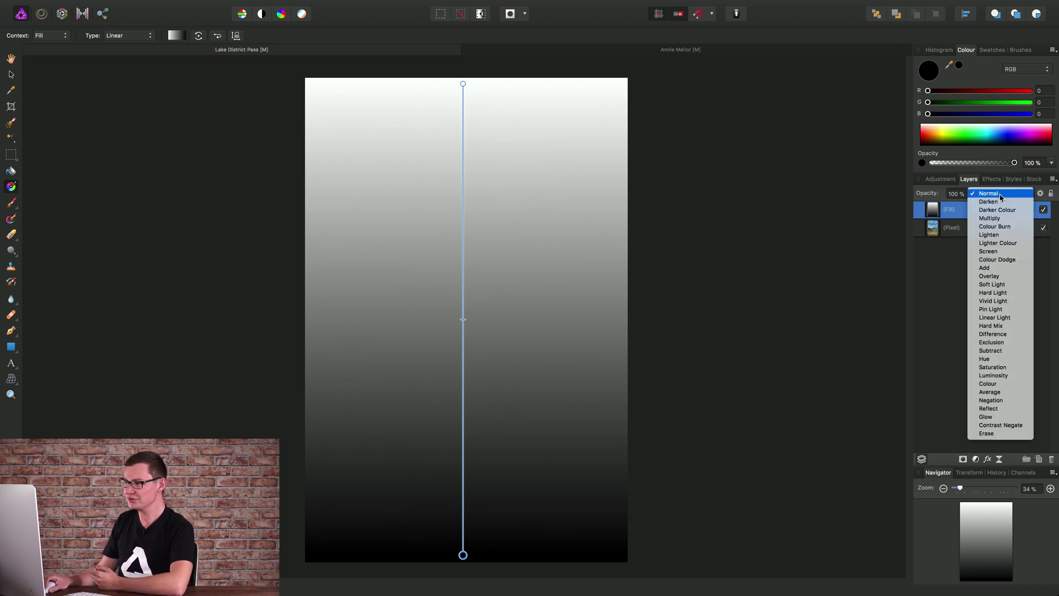
click(1002, 253)
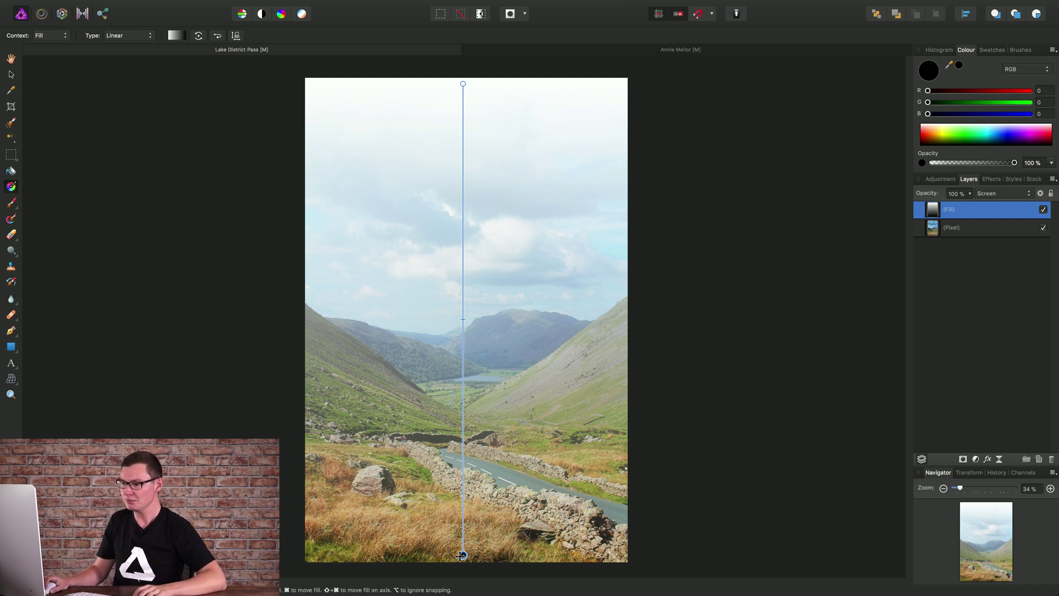
drag(462, 555, 468, 405)
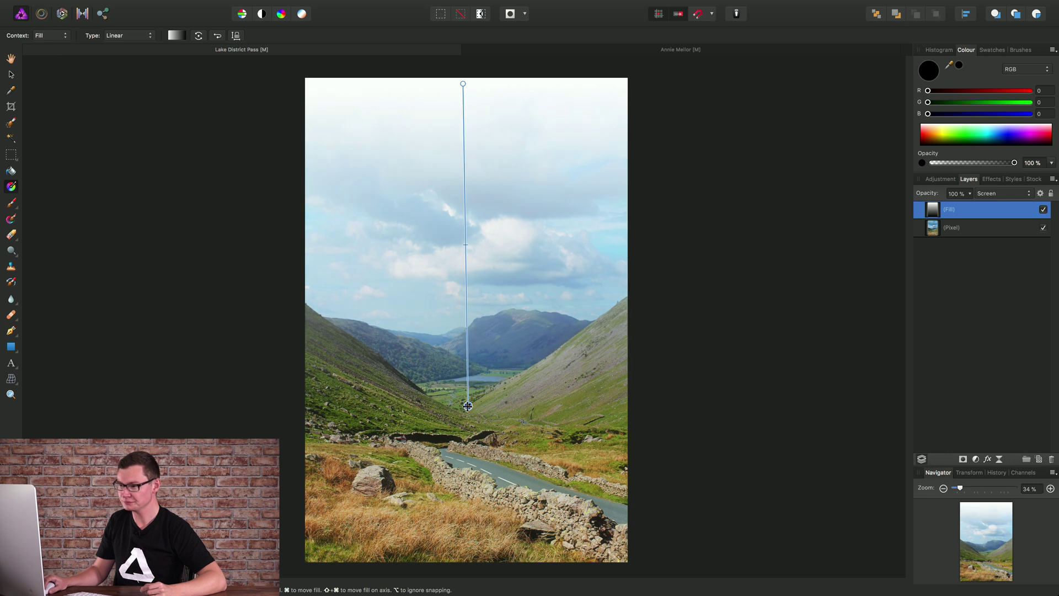
Switch to the boat photo and add a Live Gaussian Blur filter layer
key(h)
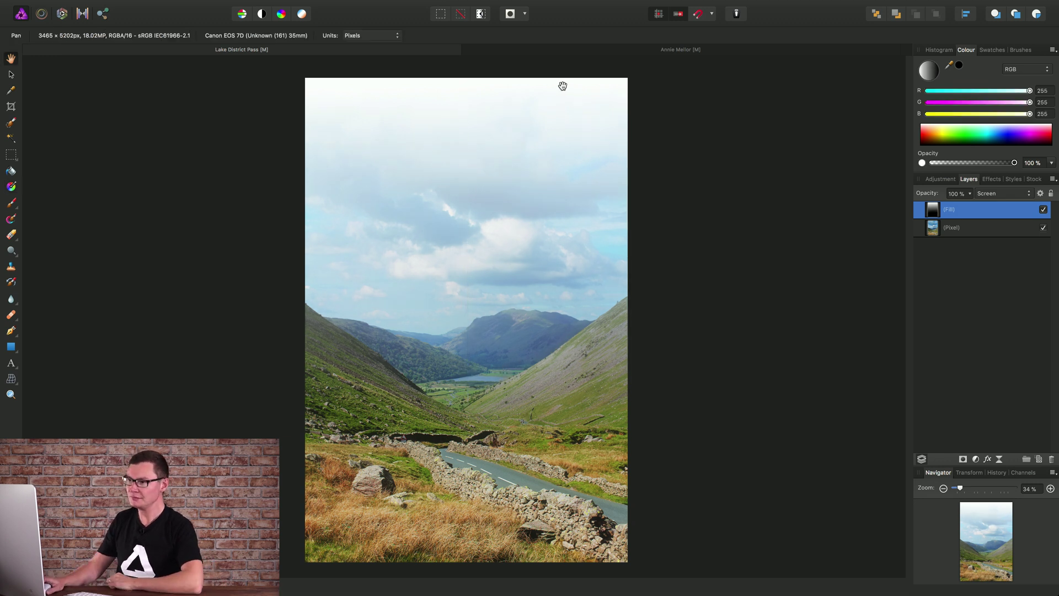
click(637, 54)
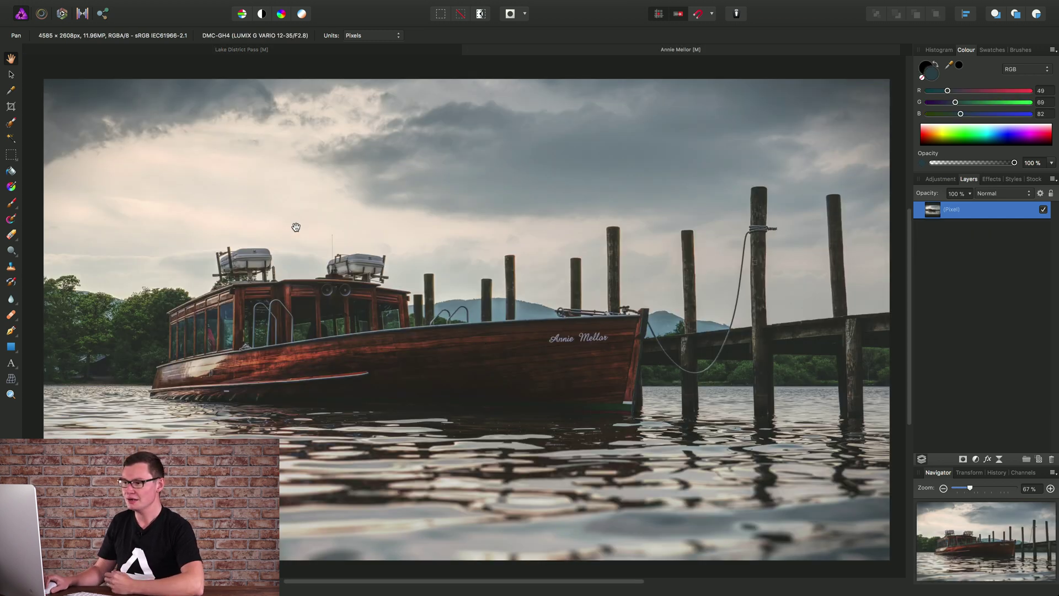
mouse_move(265, 4)
click(220, 6)
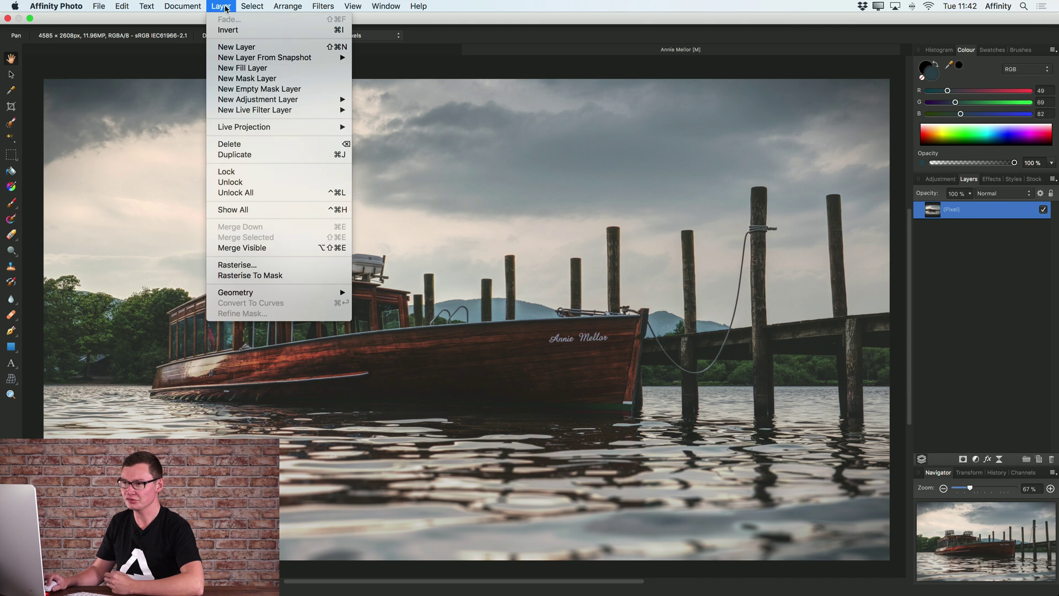
mouse_move(264, 112)
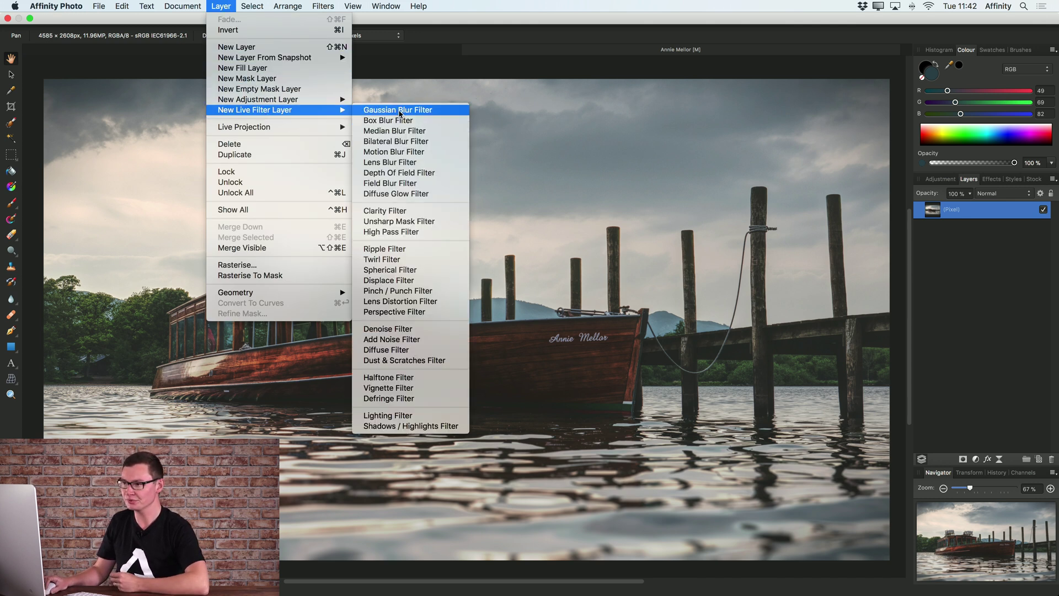
click(401, 112)
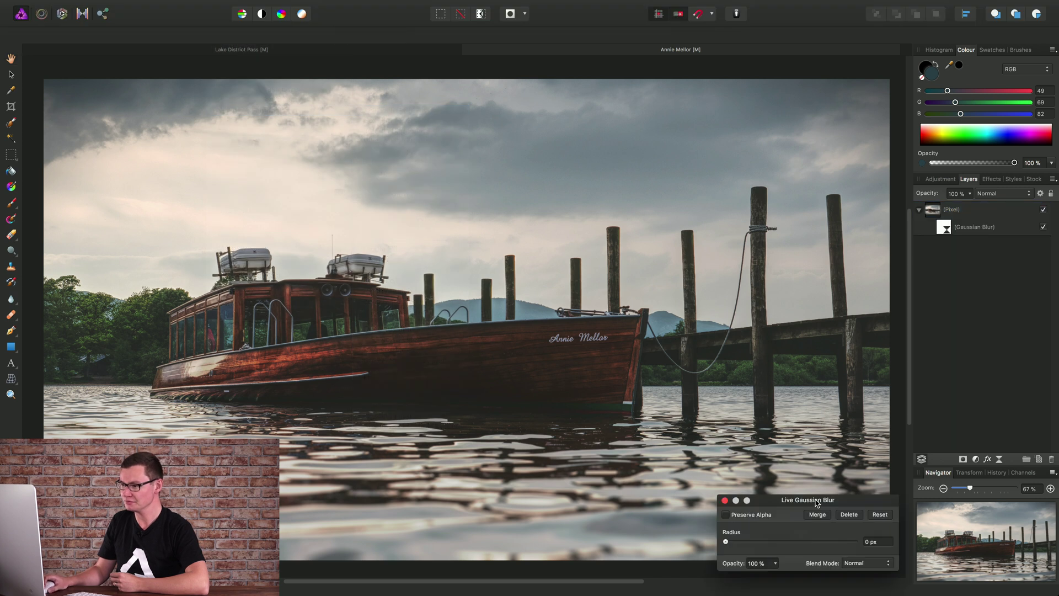
Set the Gaussian blur radius to about 9.8 px, close its settings and select the blur layer
drag(817, 503, 733, 201)
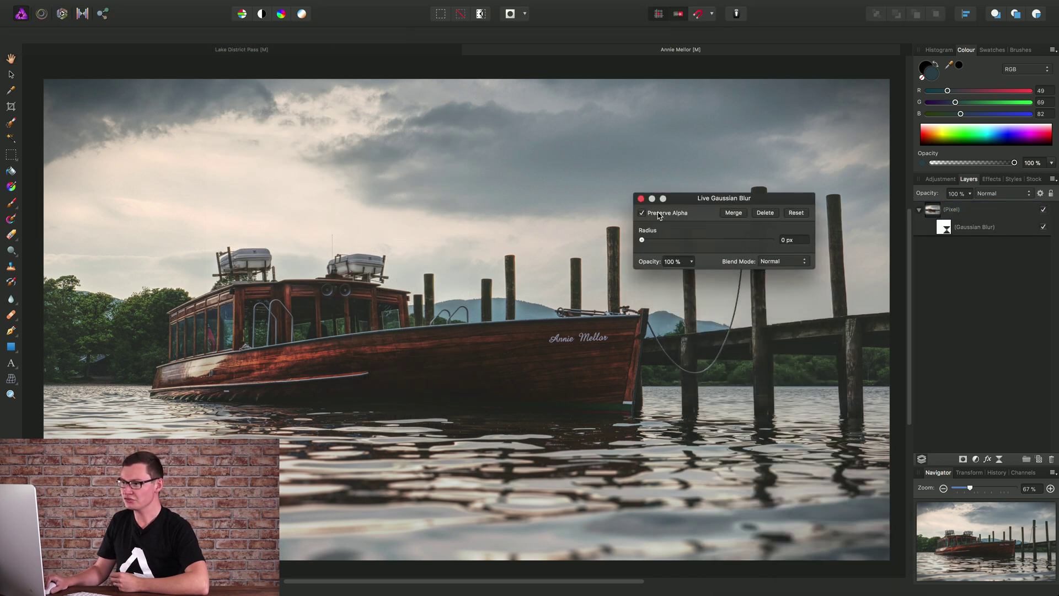
drag(645, 241, 699, 243)
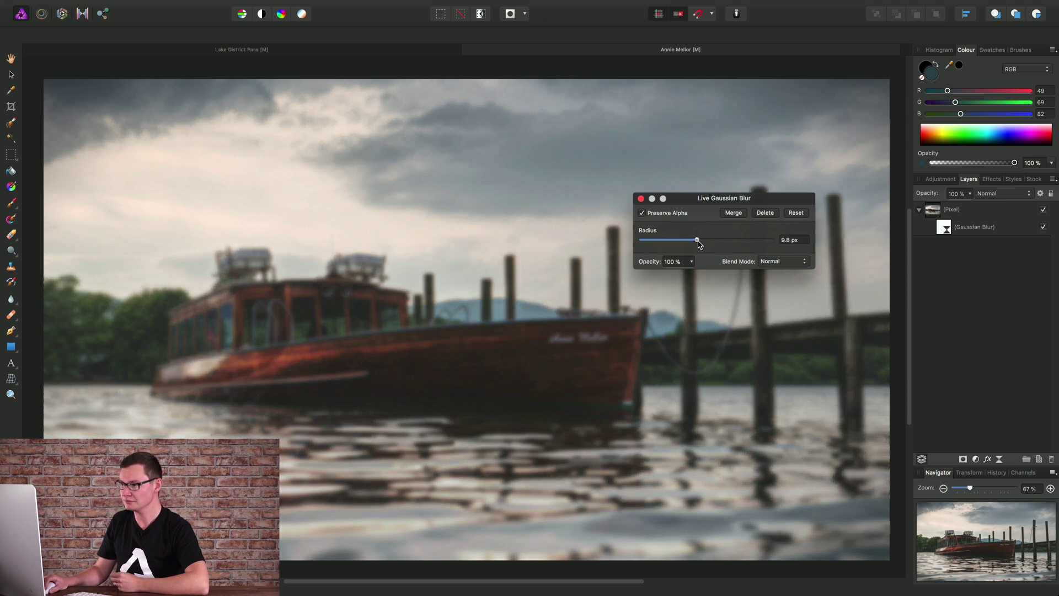
click(640, 198)
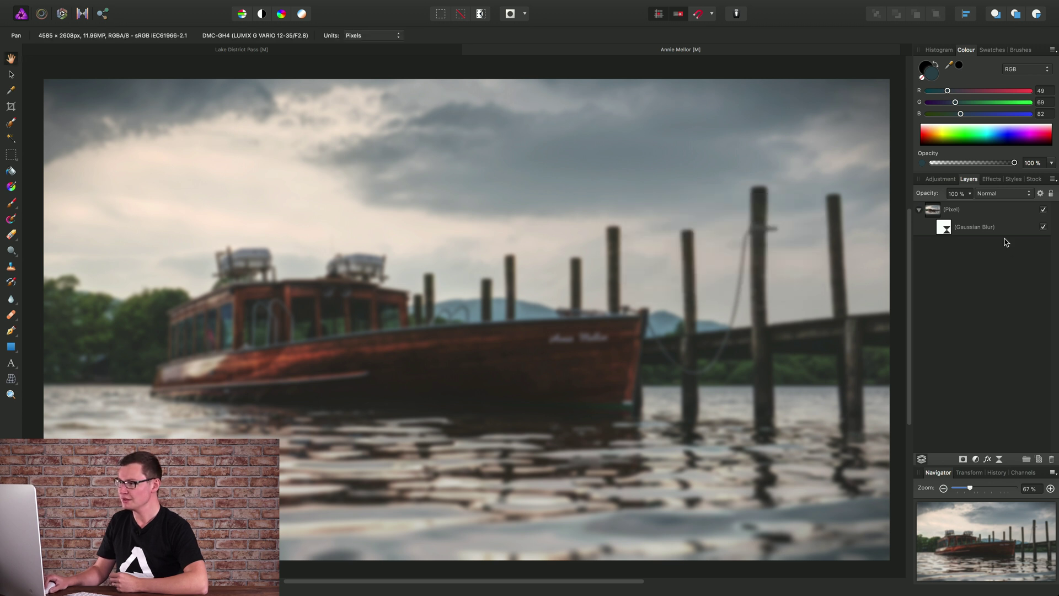
click(946, 229)
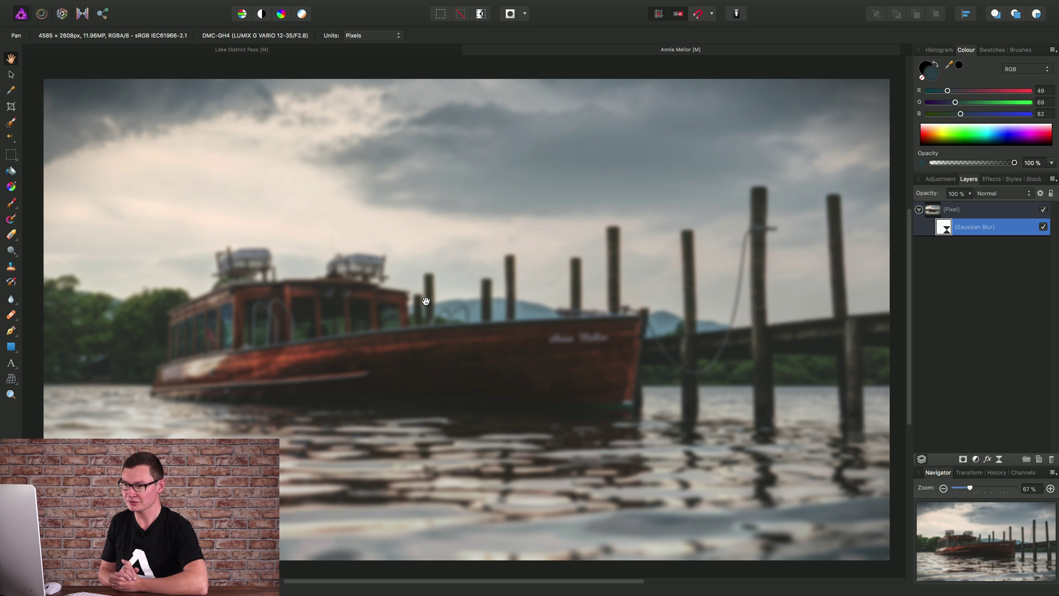
Draw a gradient on the blur layer over the lower water with its top stop set to black
click(12, 186)
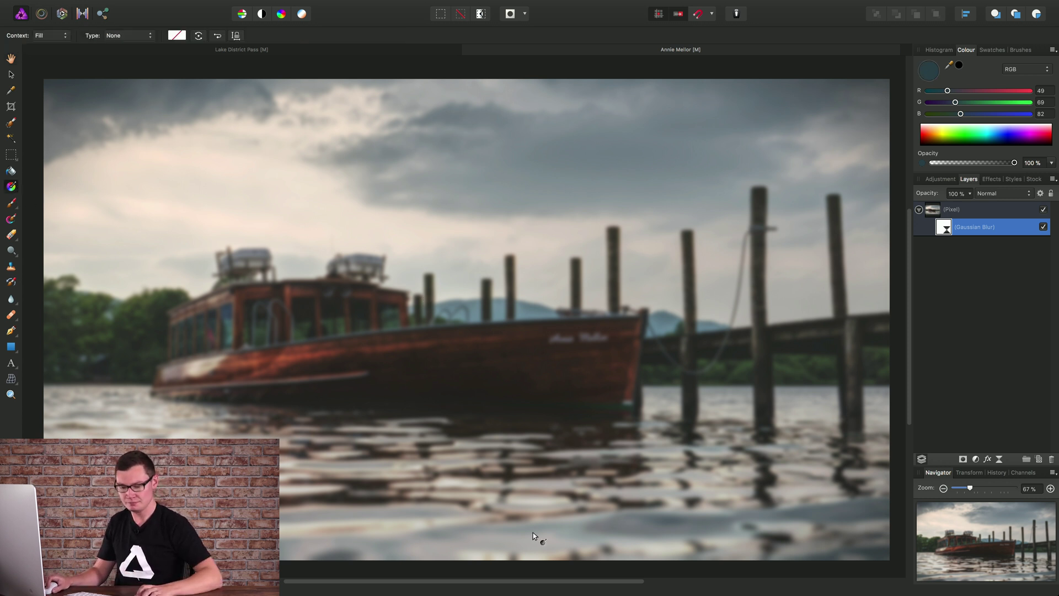
drag(492, 549, 484, 441)
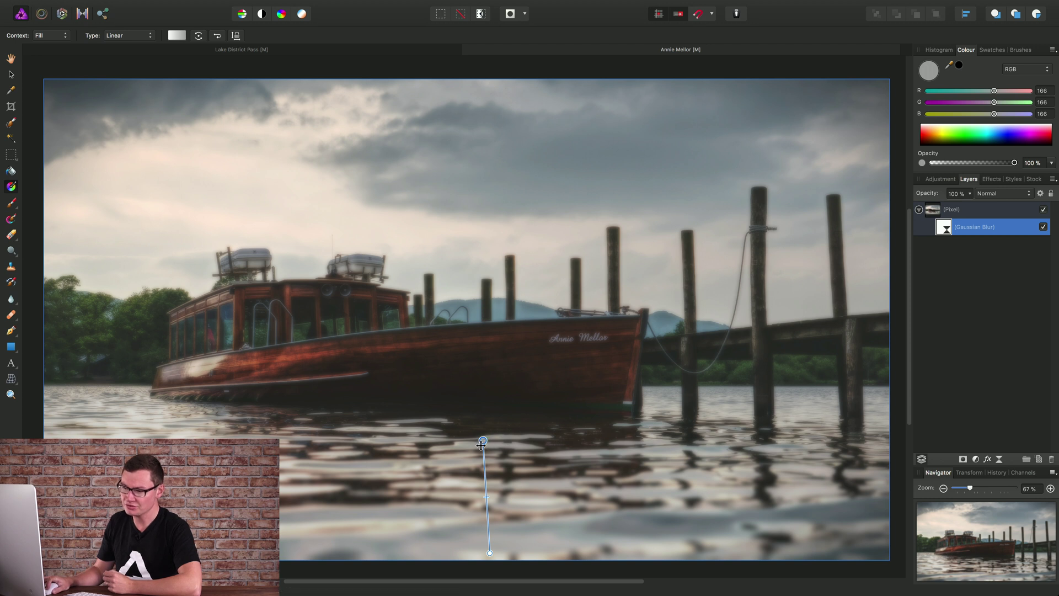
drag(994, 90, 917, 118)
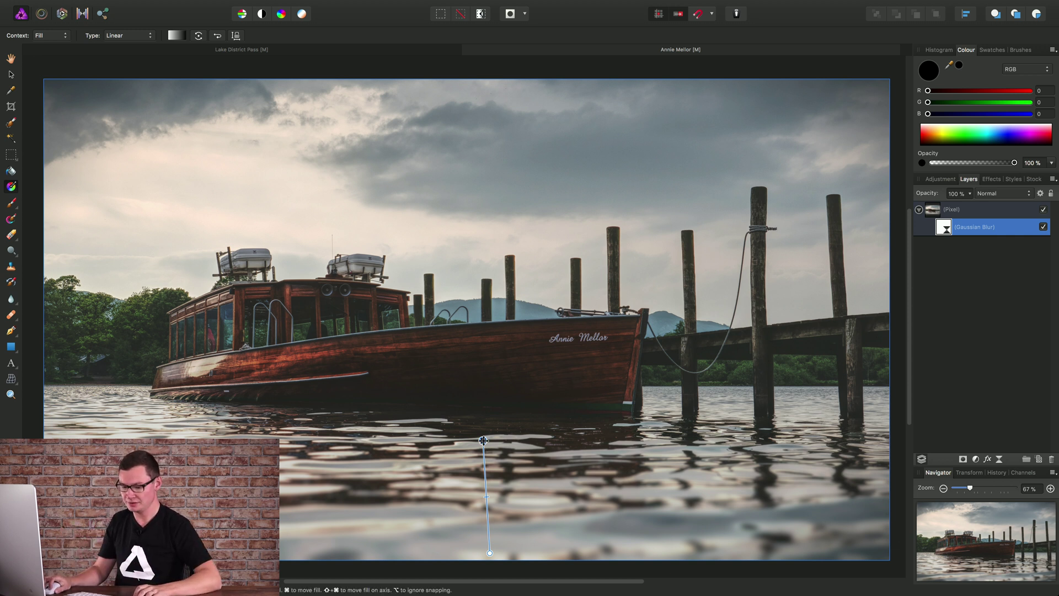
drag(483, 440, 486, 399)
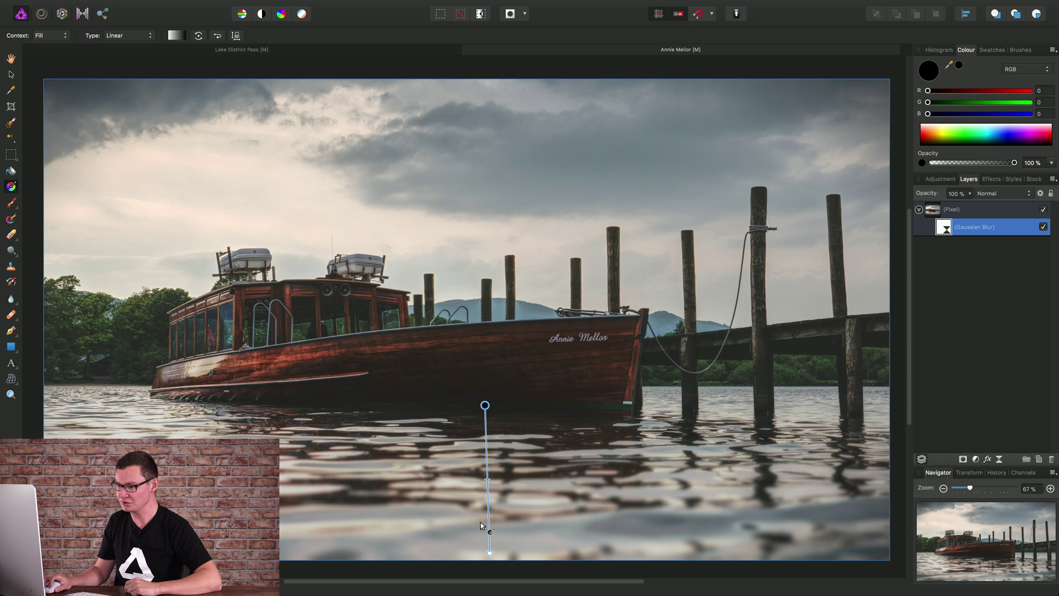
Stretch the blur gradient from just below the boat to the bottom edge
click(490, 549)
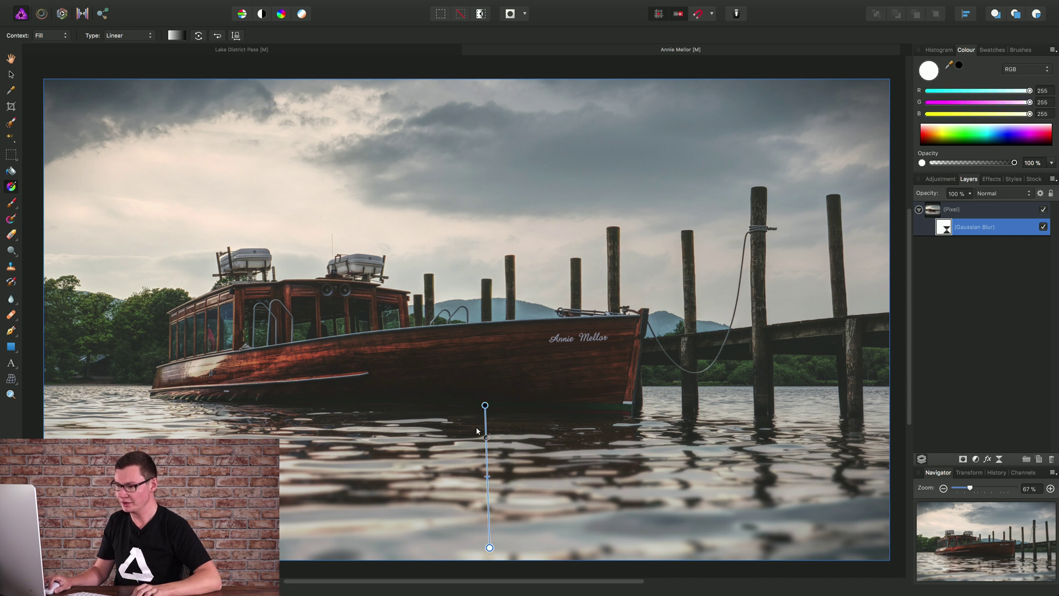
drag(489, 548, 494, 495)
drag(492, 440, 497, 551)
mouse_move(485, 405)
mouse_down()
mouse_move(491, 380)
mouse_move(559, 380)
mouse_move(484, 394)
mouse_up()
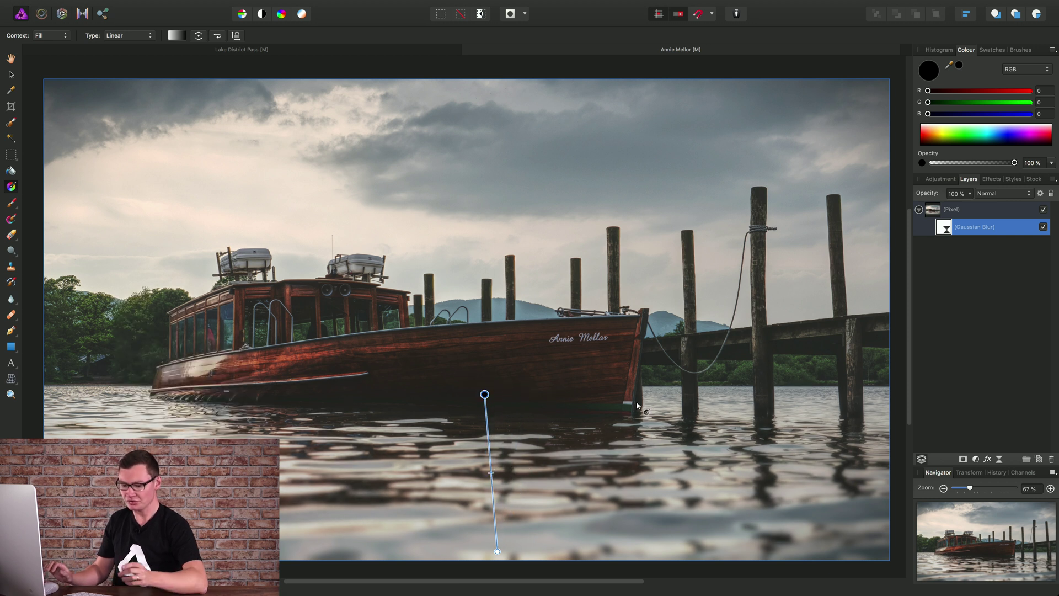
key(h)
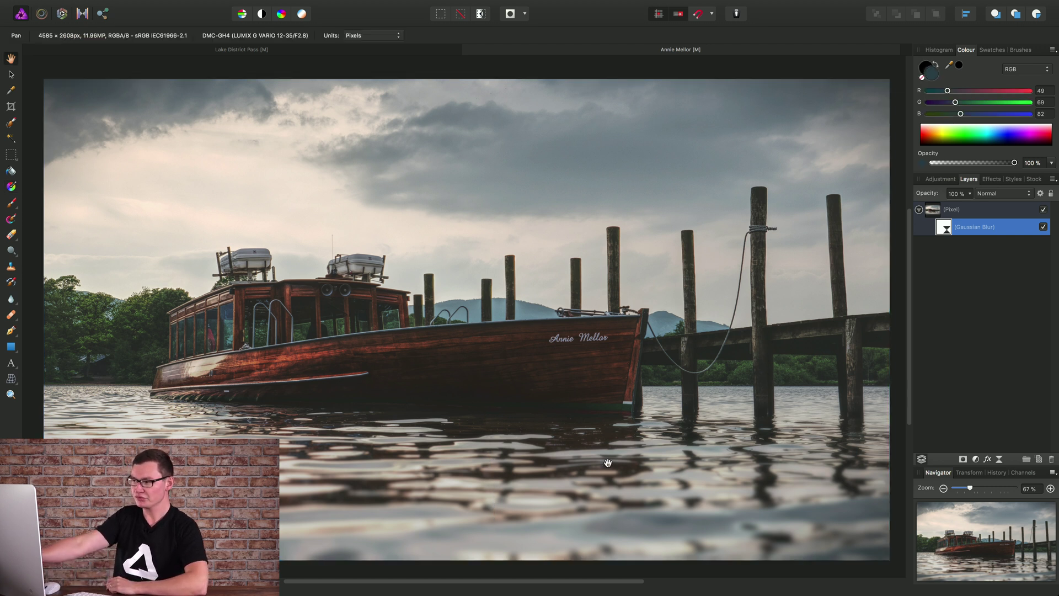
click(1043, 227)
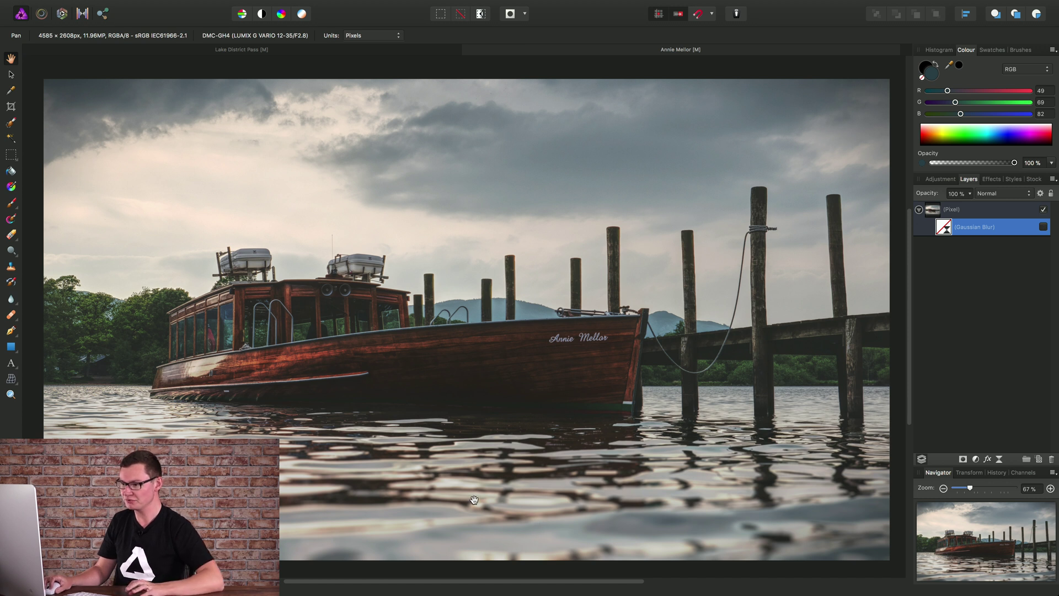
click(1044, 228)
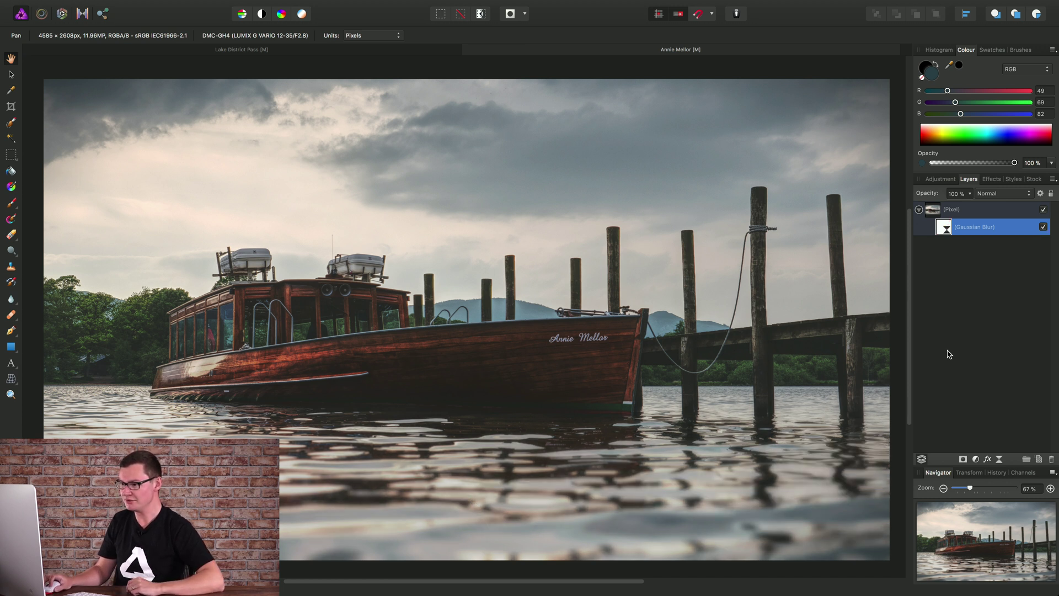